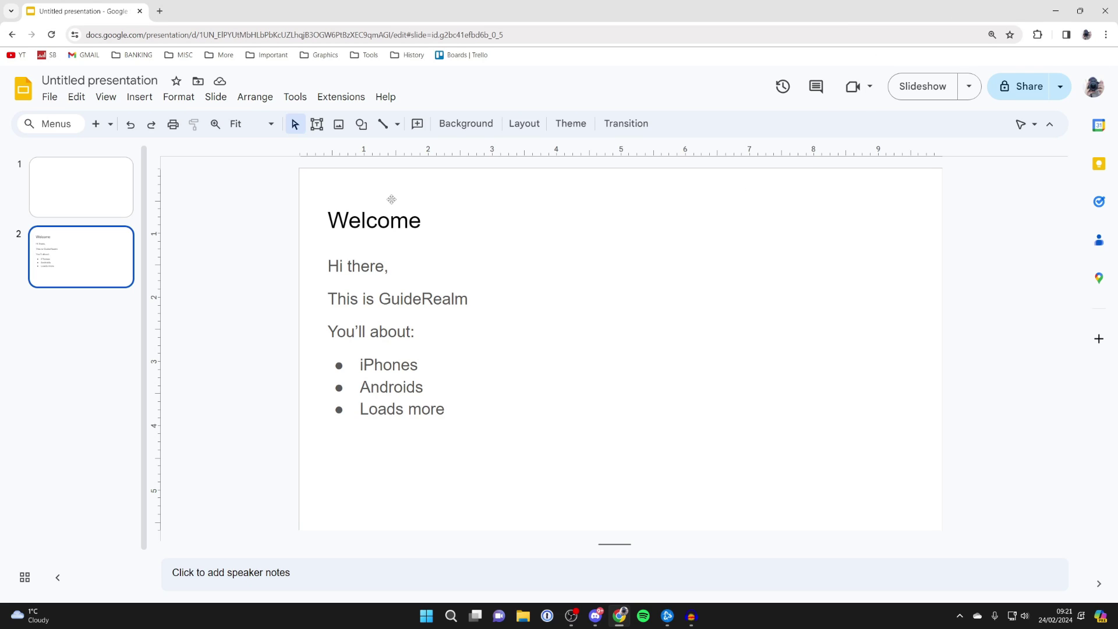
# Step: Add an Appear (On click) animation to the Welcome title box
pyautogui.click(367, 202)
pyautogui.click(367, 202)
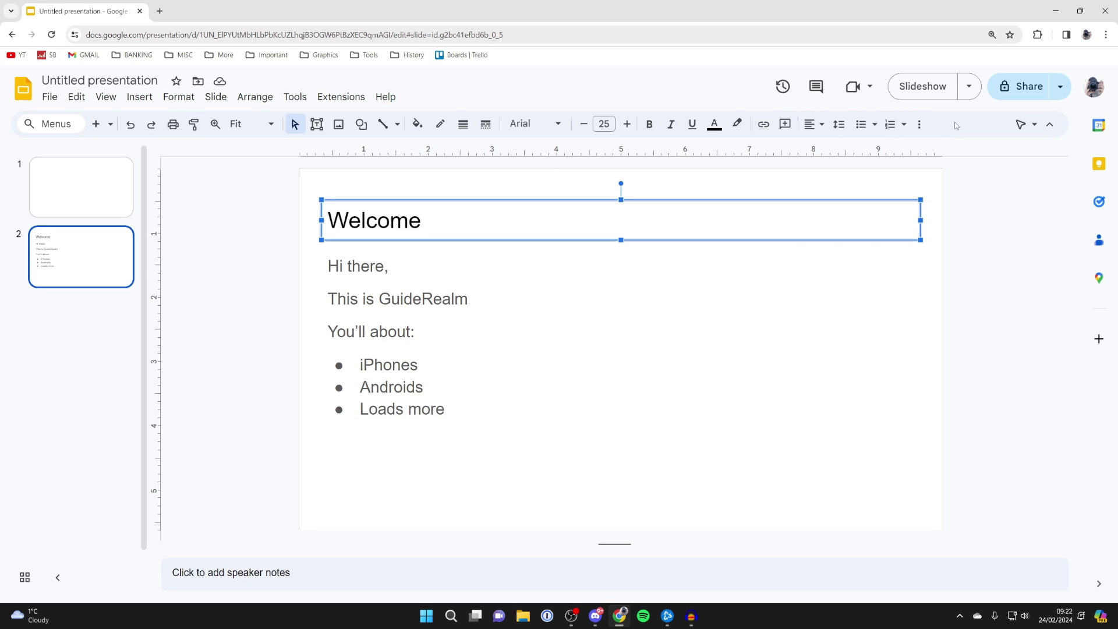
pyautogui.click(919, 125)
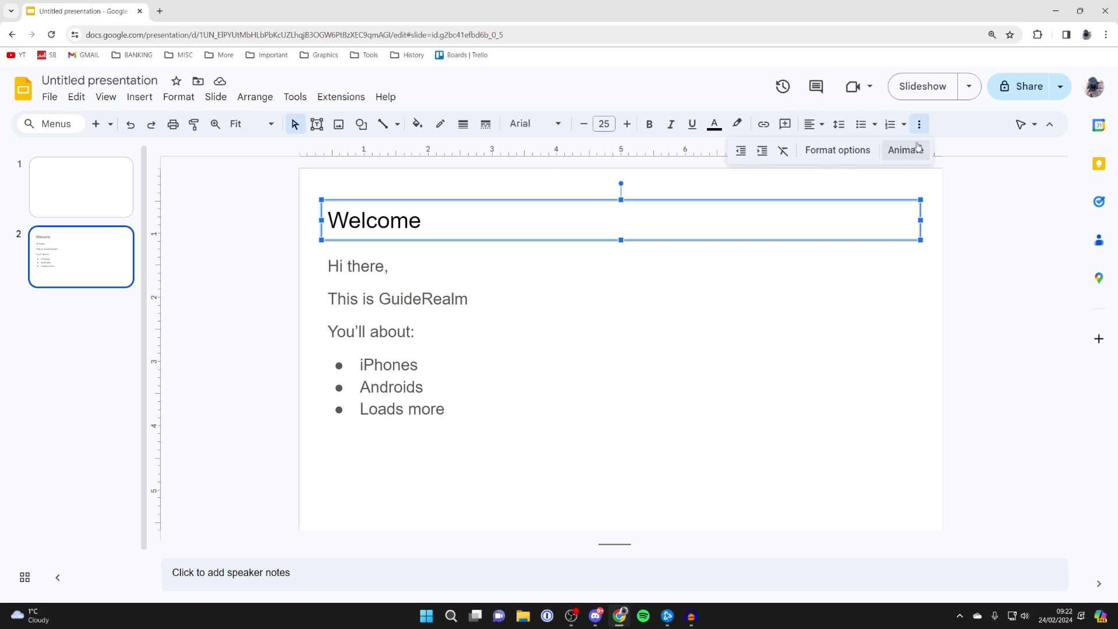
pyautogui.click(908, 150)
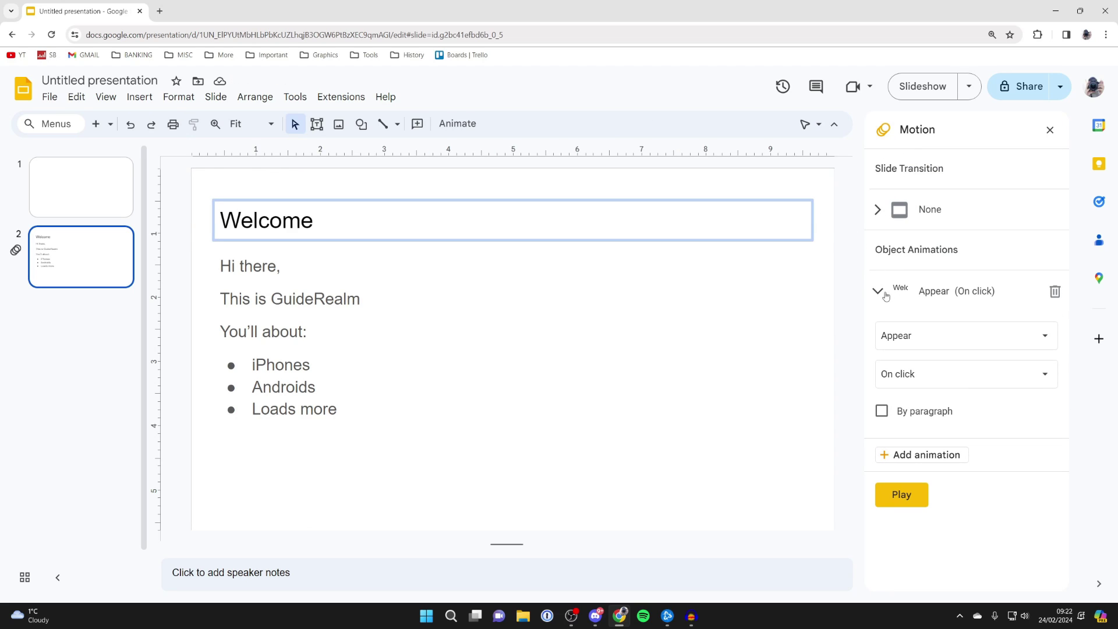
# Step: Change the title's animation effect to Fade in, keeping the On click start
pyautogui.click(915, 340)
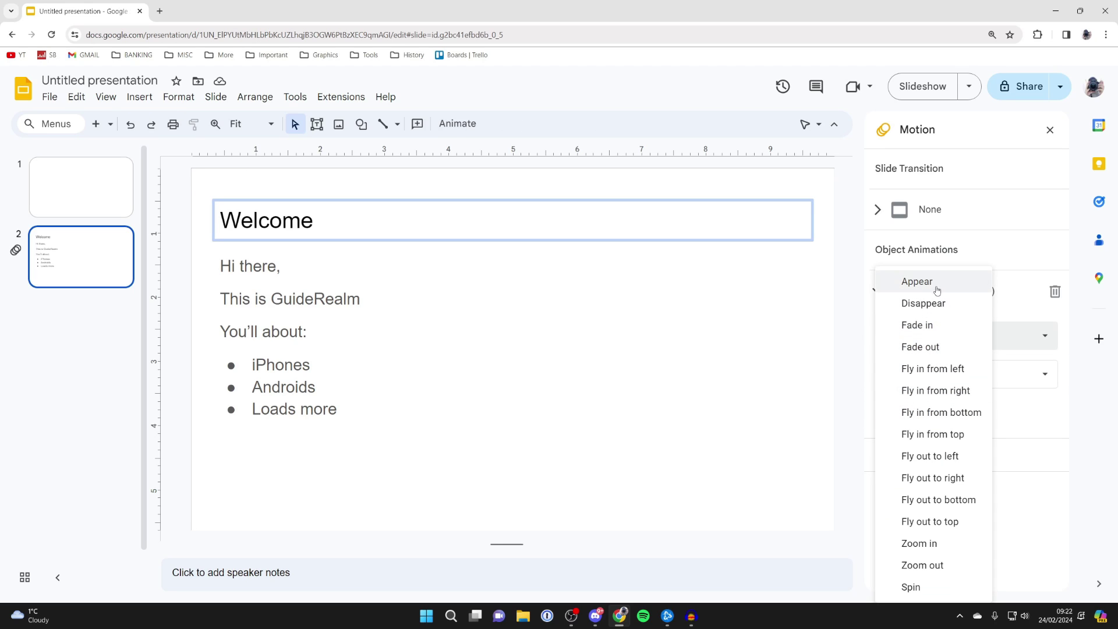
pyautogui.click(929, 325)
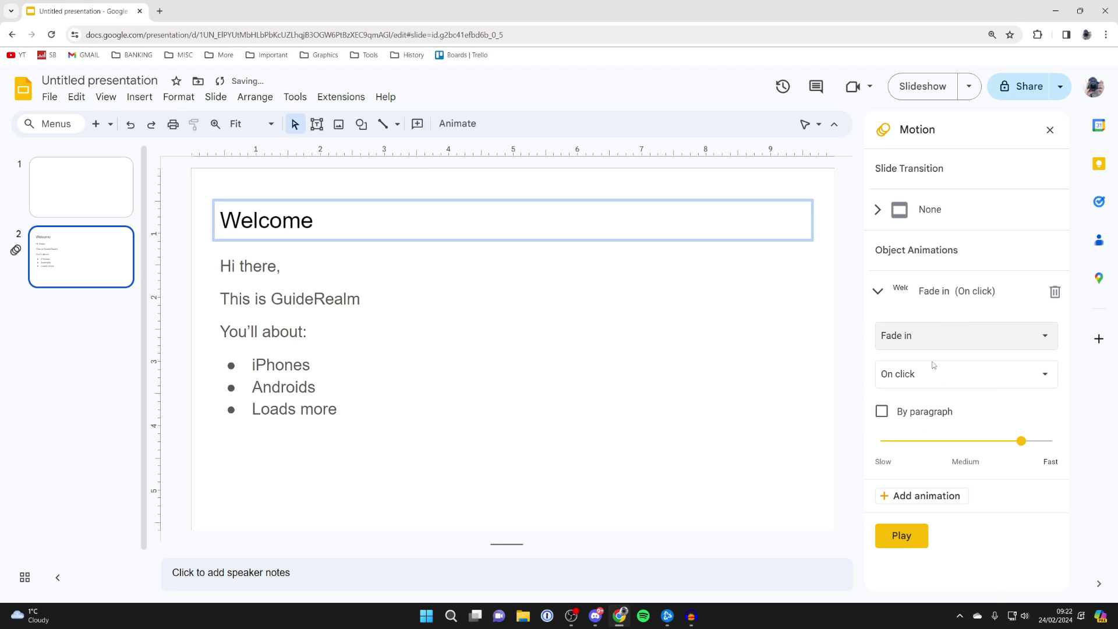
pyautogui.click(963, 378)
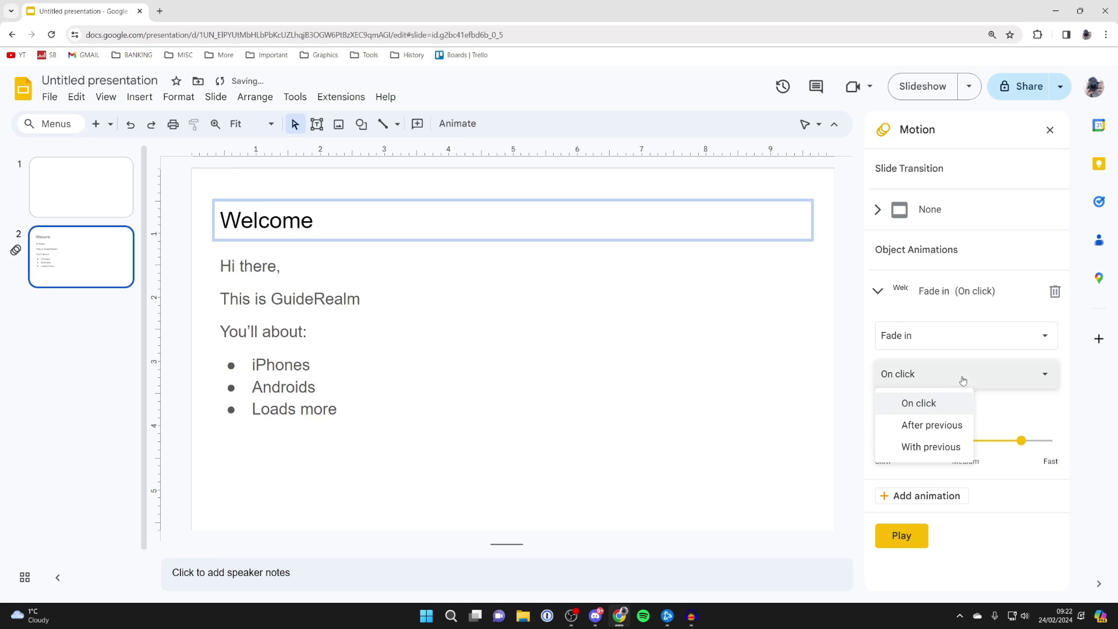
pyautogui.click(940, 410)
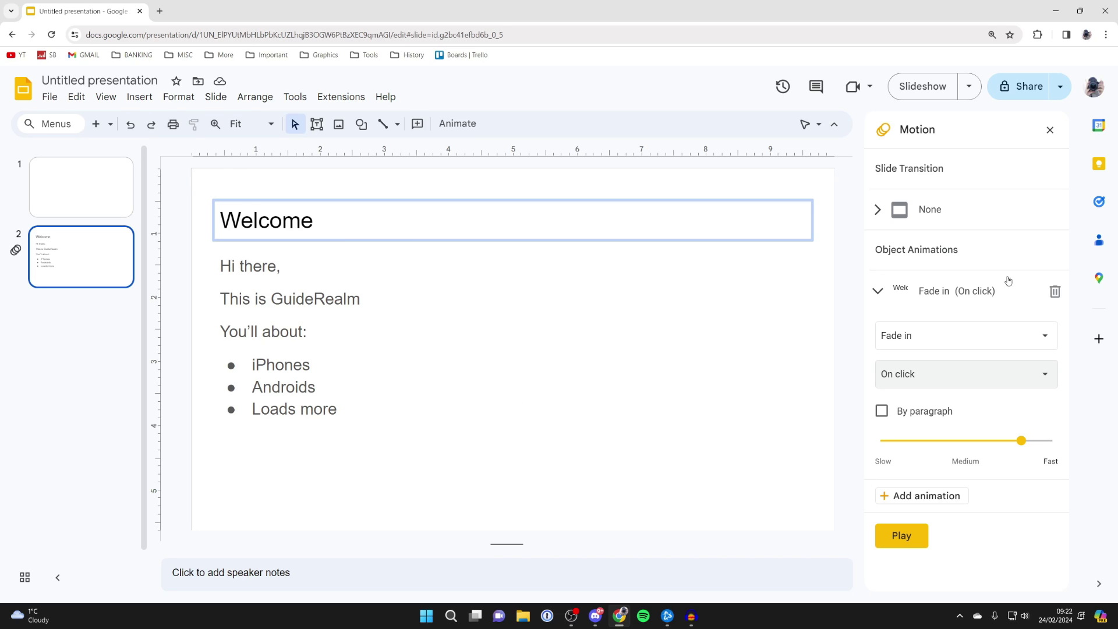
# Step: Add an Appear (On click) animation to the greeting-and-bullets body text box
pyautogui.click(1051, 130)
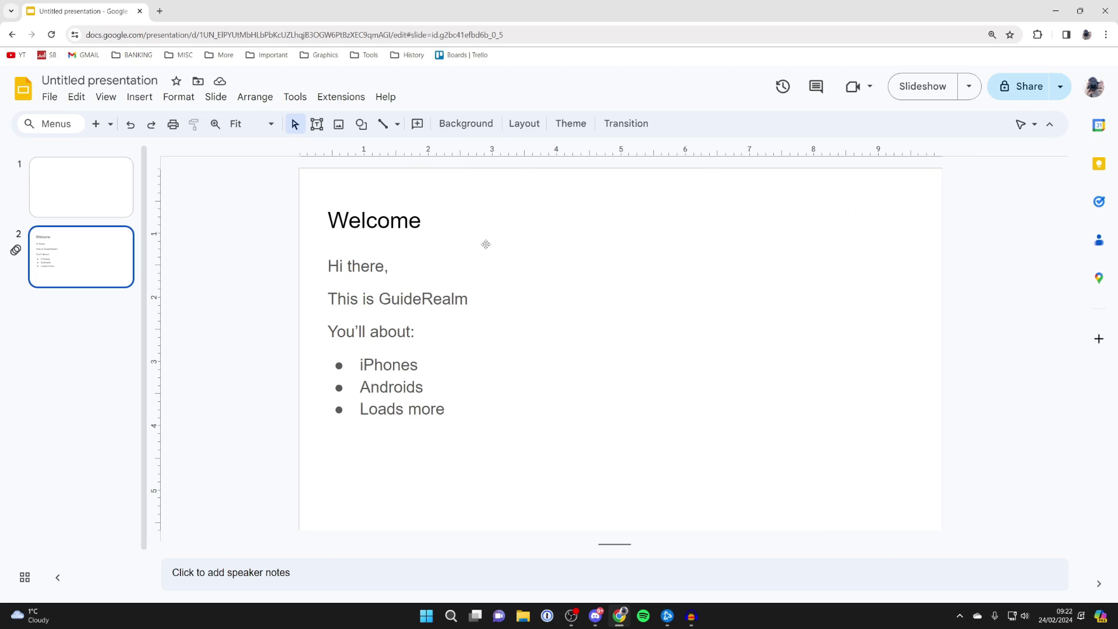
pyautogui.click(426, 282)
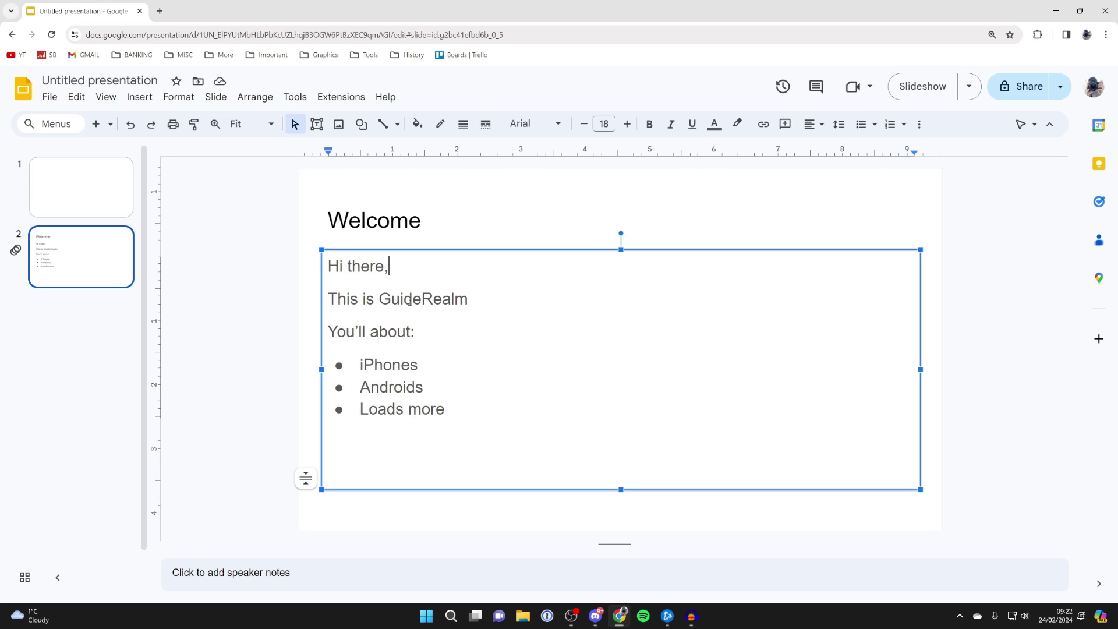
pyautogui.click(399, 248)
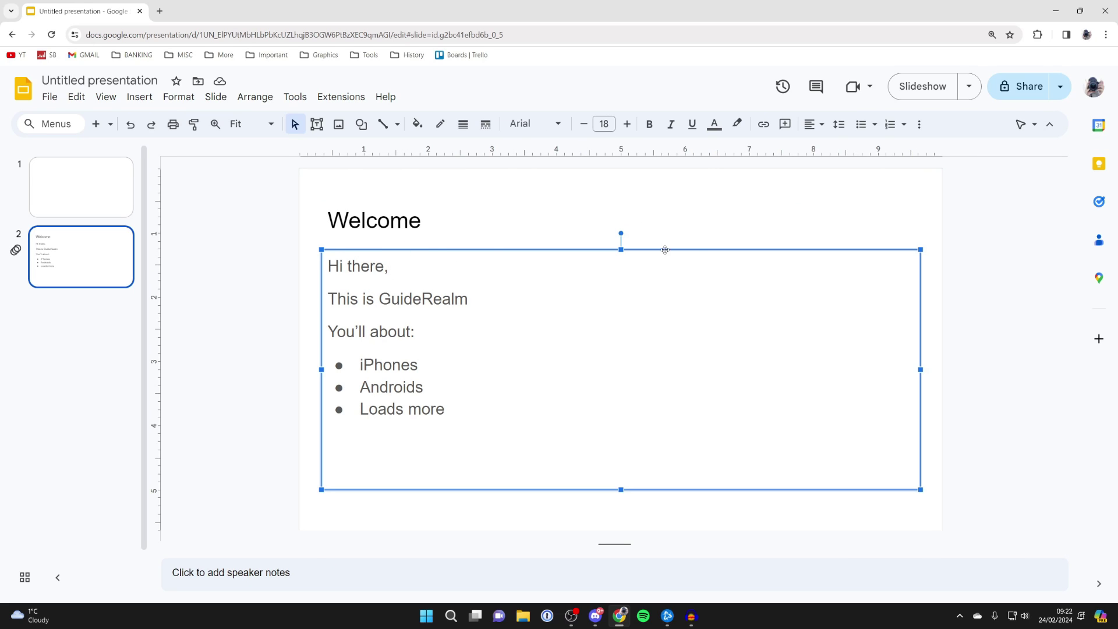
pyautogui.click(924, 132)
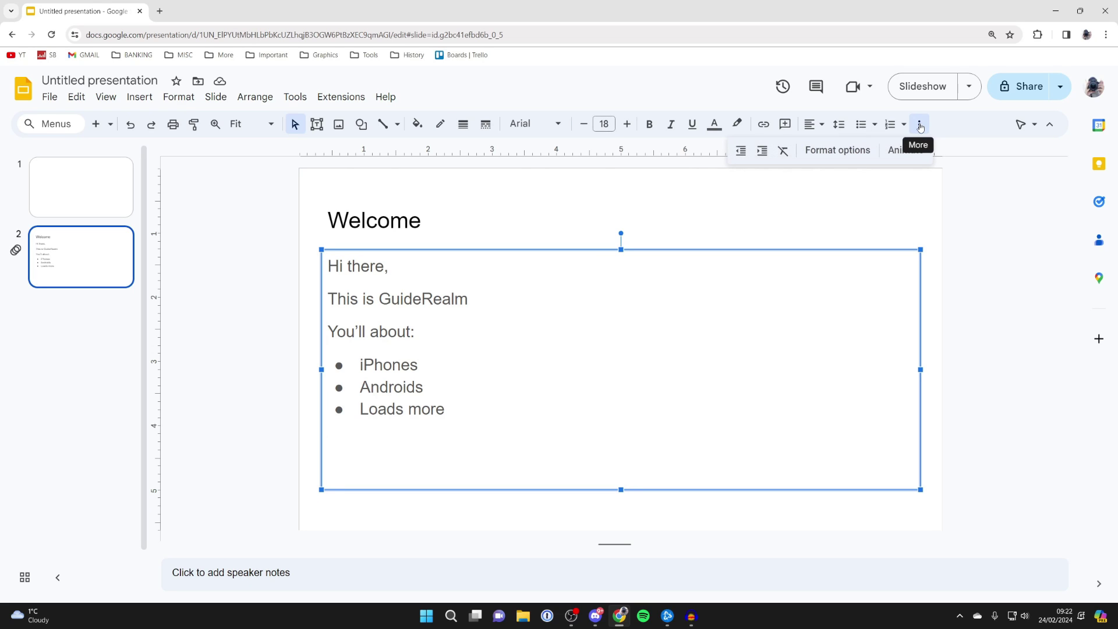
pyautogui.click(906, 148)
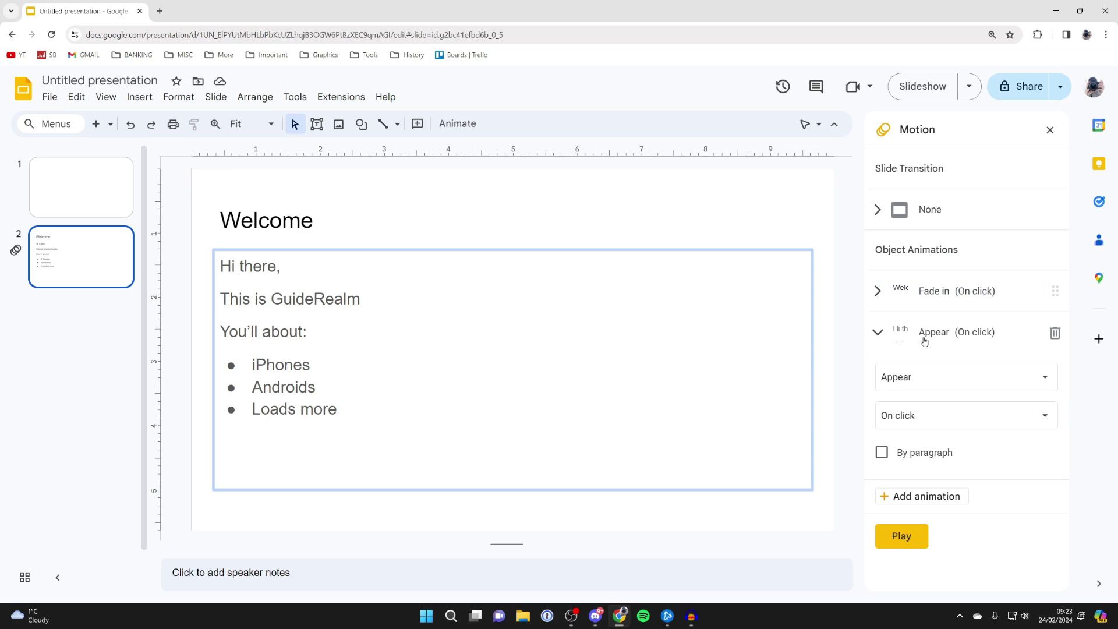
# Step: Set the body text animation to Fly in from left, animated by paragraph
pyautogui.click(921, 374)
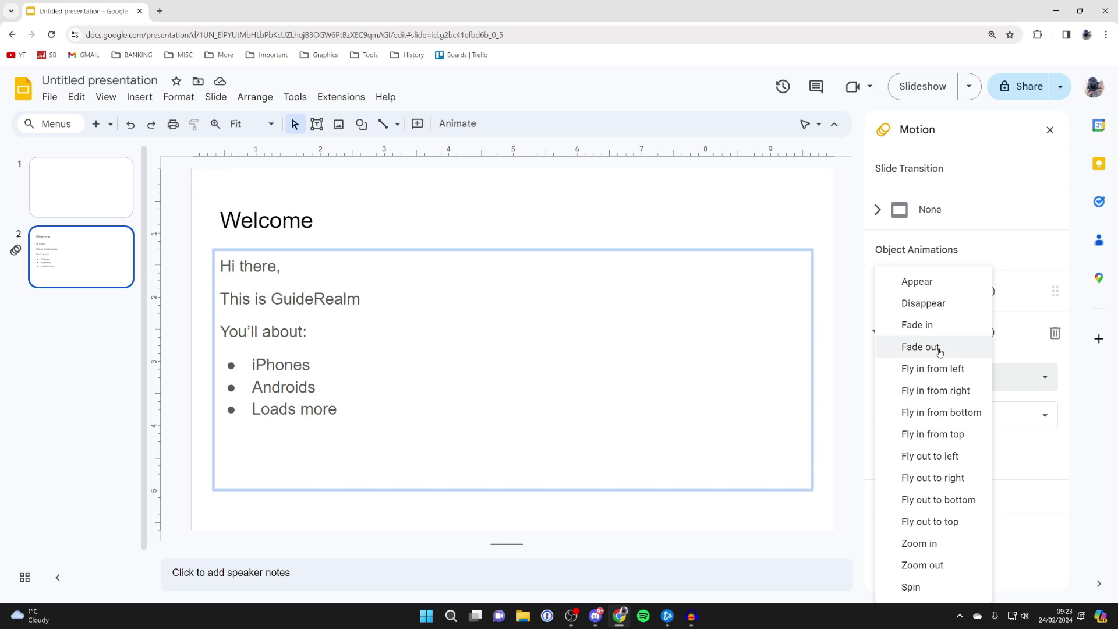
pyautogui.click(942, 370)
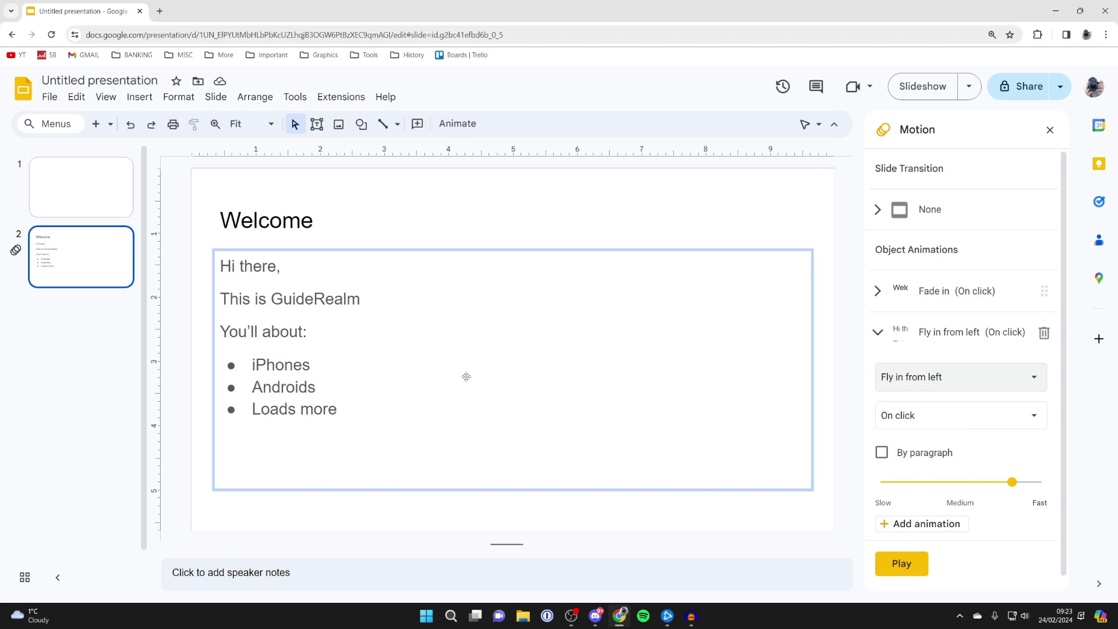
pyautogui.click(883, 453)
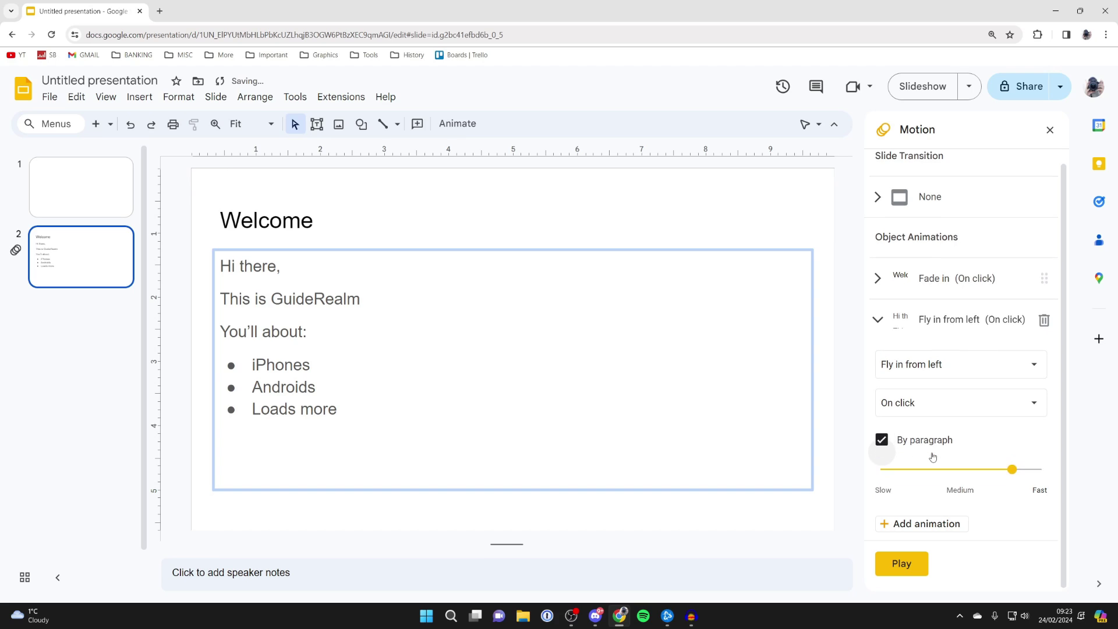
# Step: Play the preview of the slide's title and body text animations
pyautogui.click(905, 566)
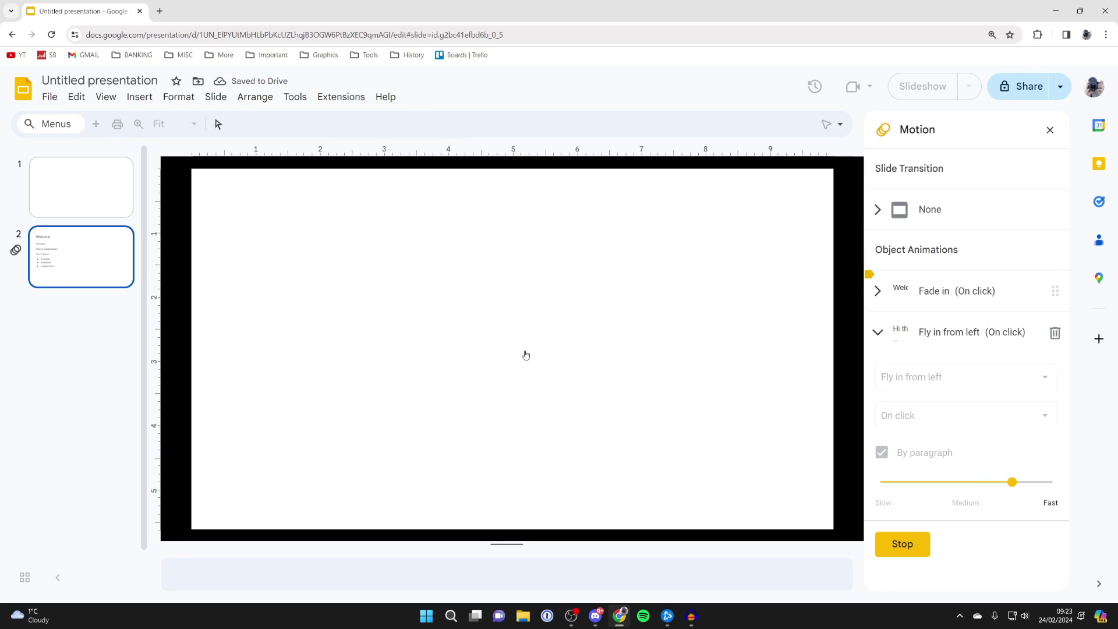